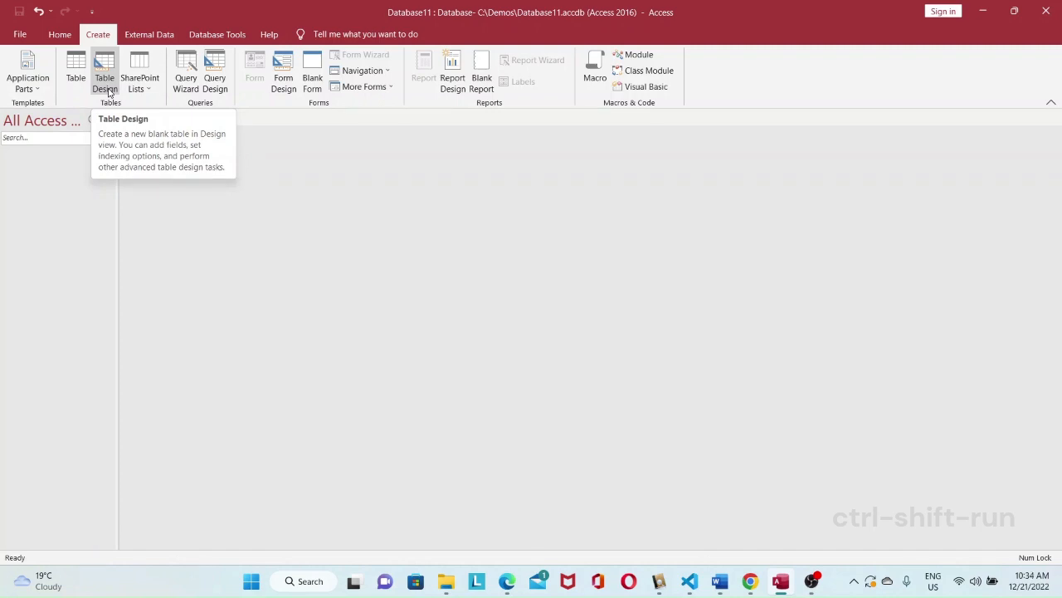
Step: Create a new table in Design view and add a field named id with the Number data type
click(108, 91)
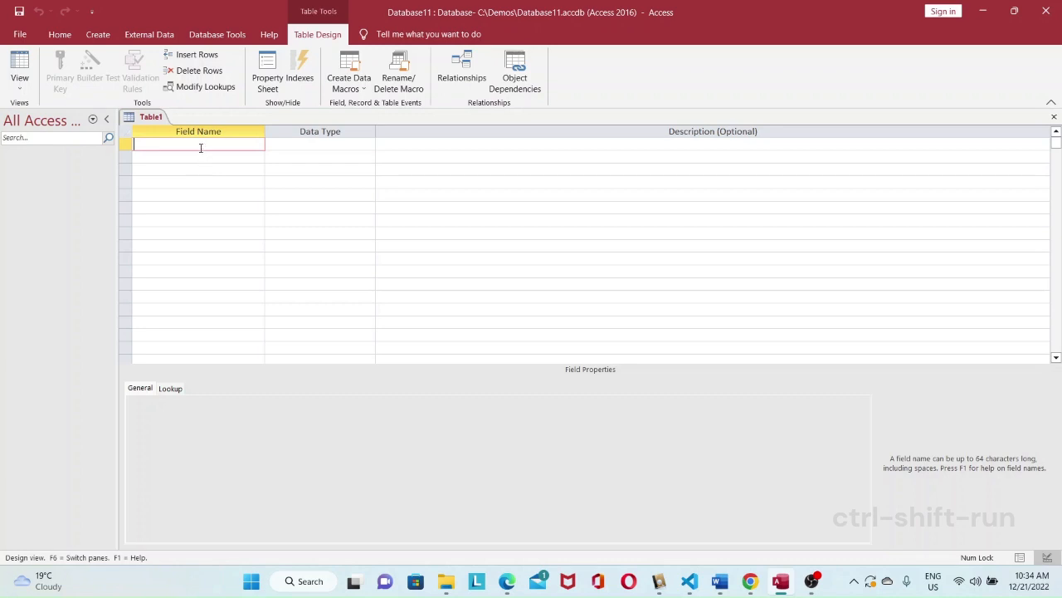
text(id)
key(Tab)
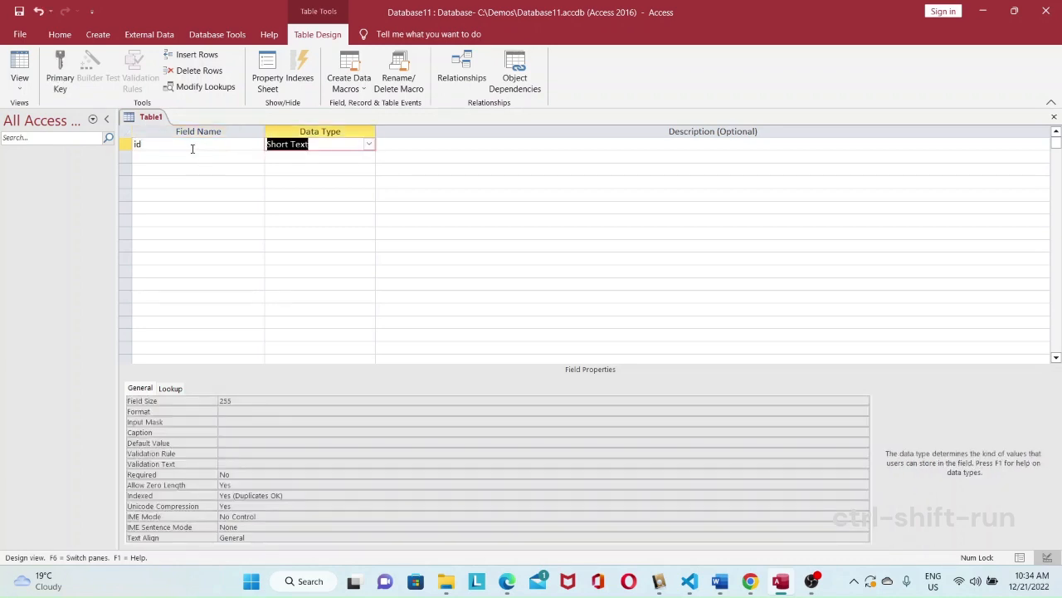
click(370, 144)
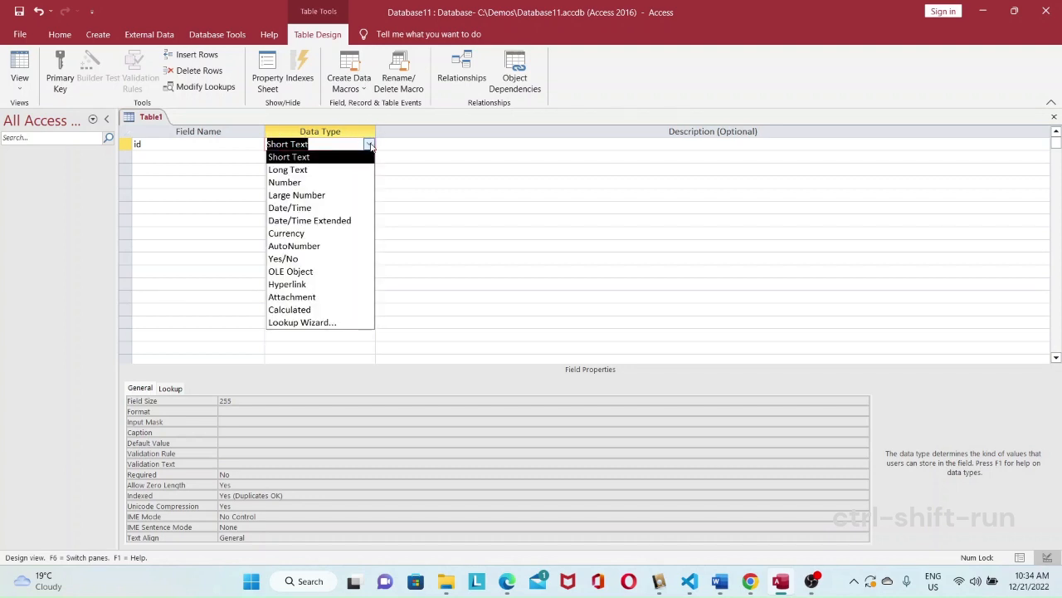
click(337, 182)
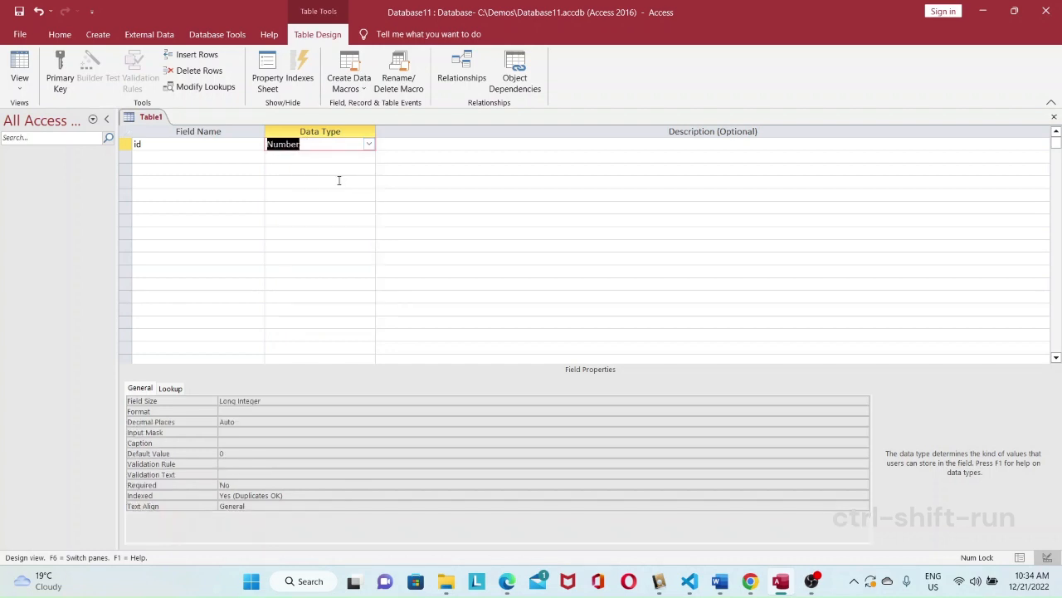
Step: Add two Short Text fields named first_name and last_name below the id field
click(194, 157)
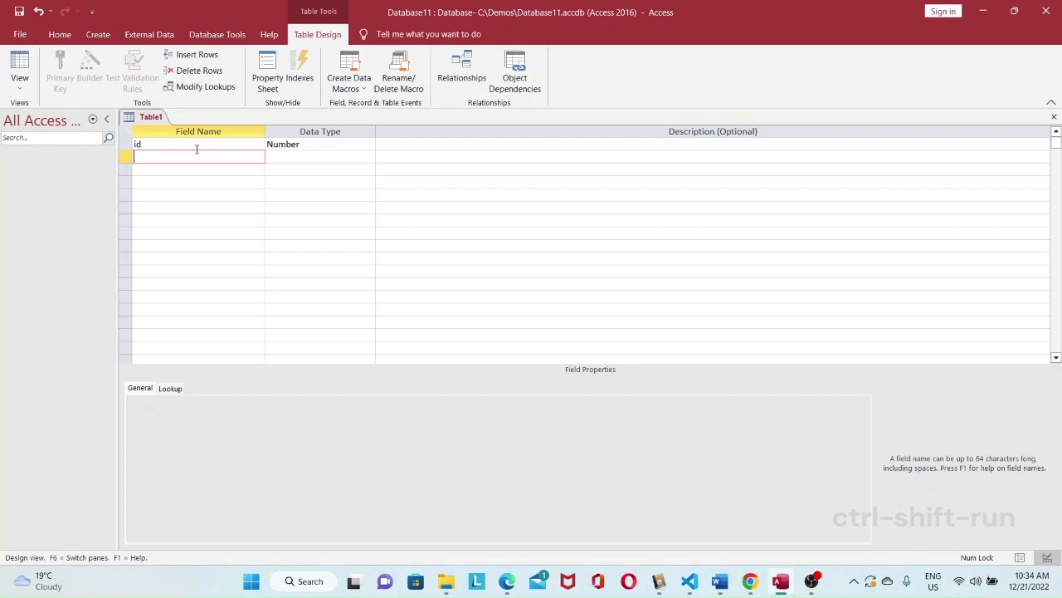
text(first_name)
key(Tab)
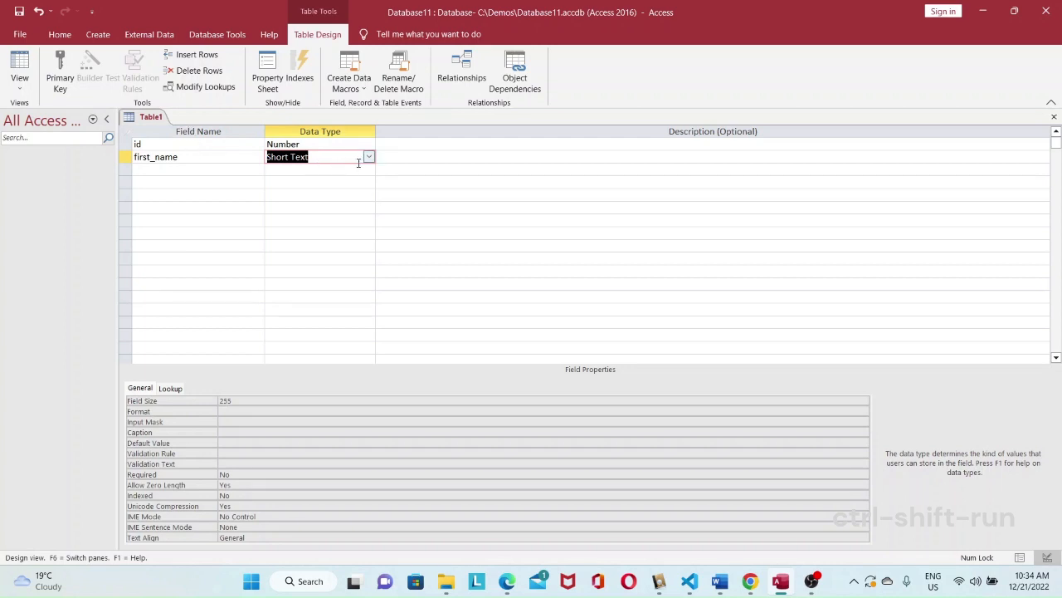
click(219, 170)
text(last_name)
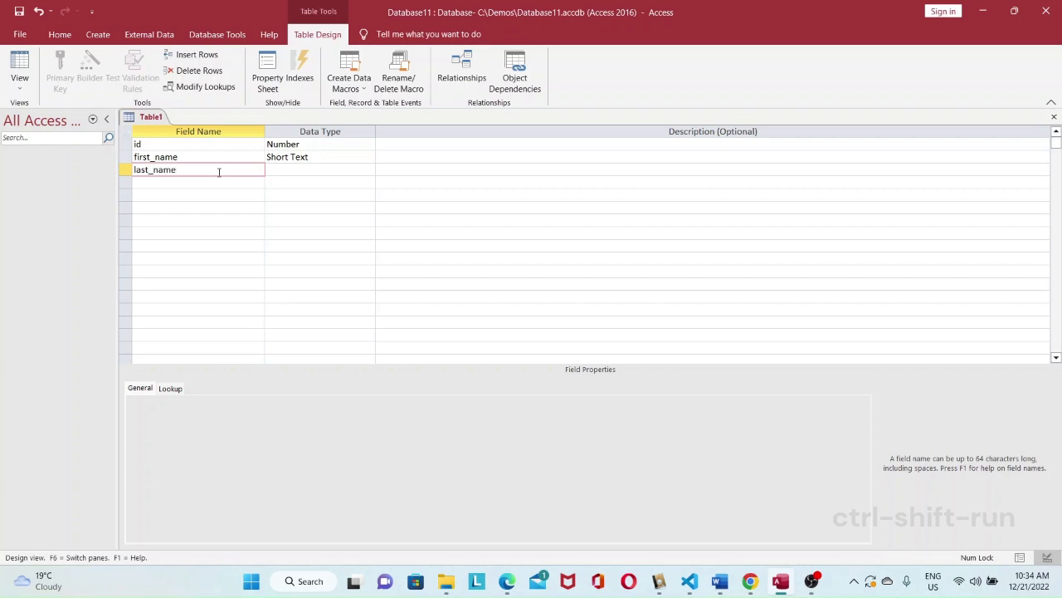
key(Tab)
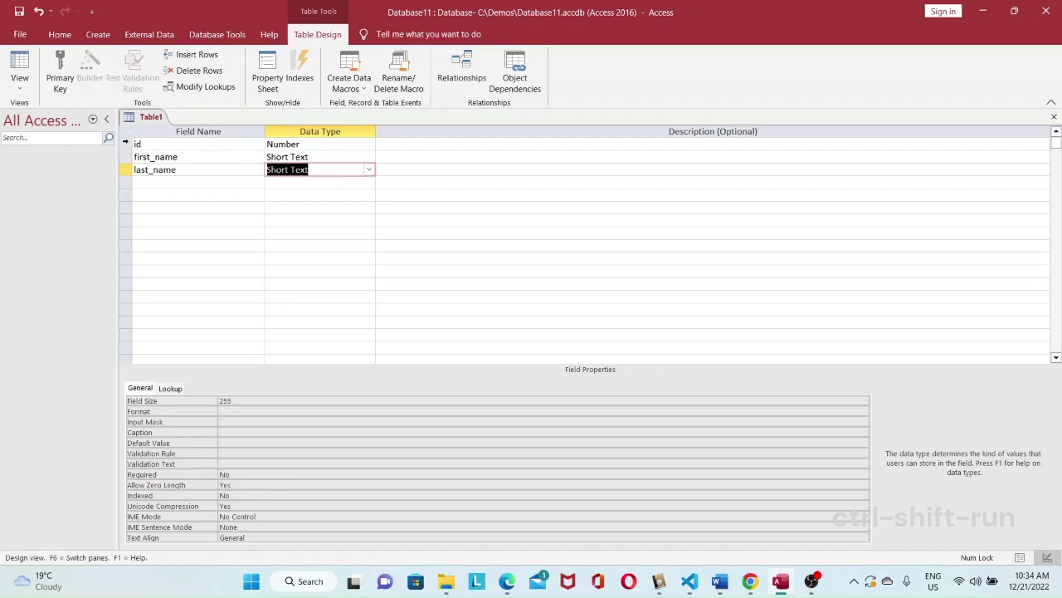
Step: Designate the id field as the primary key, and remove that key again
click(124, 147)
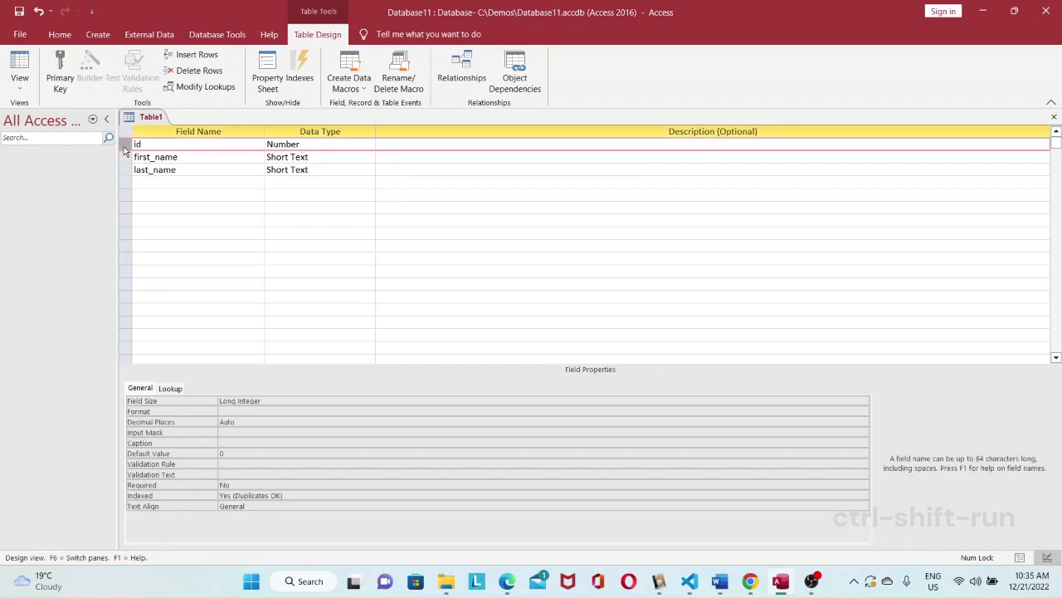
click(59, 79)
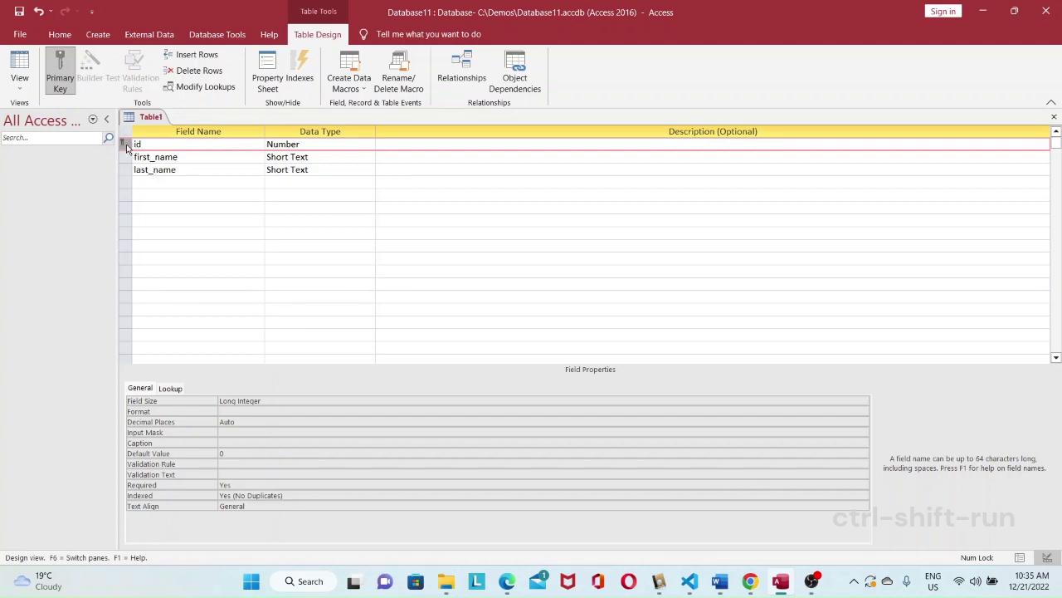
click(67, 79)
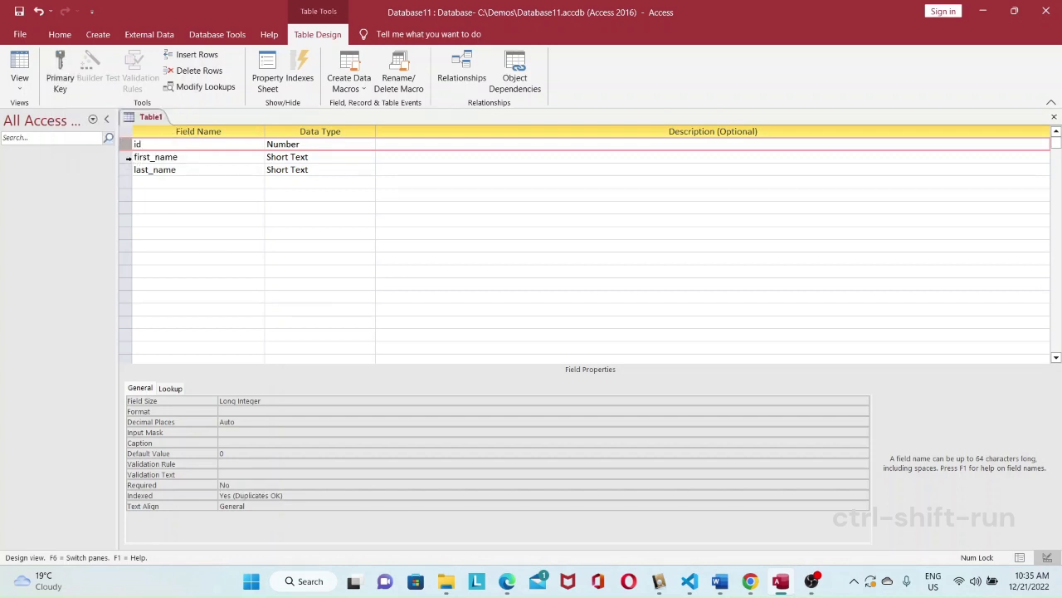
Step: Designate first_name and last_name together as a composite primary key, and reselect both fields
click(121, 157)
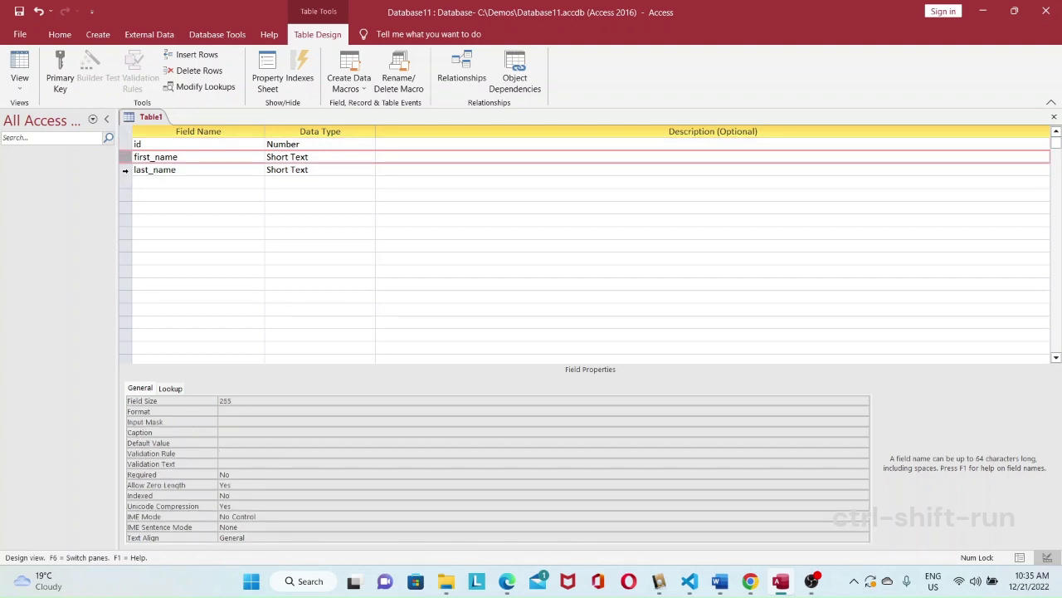
shift+click(126, 169)
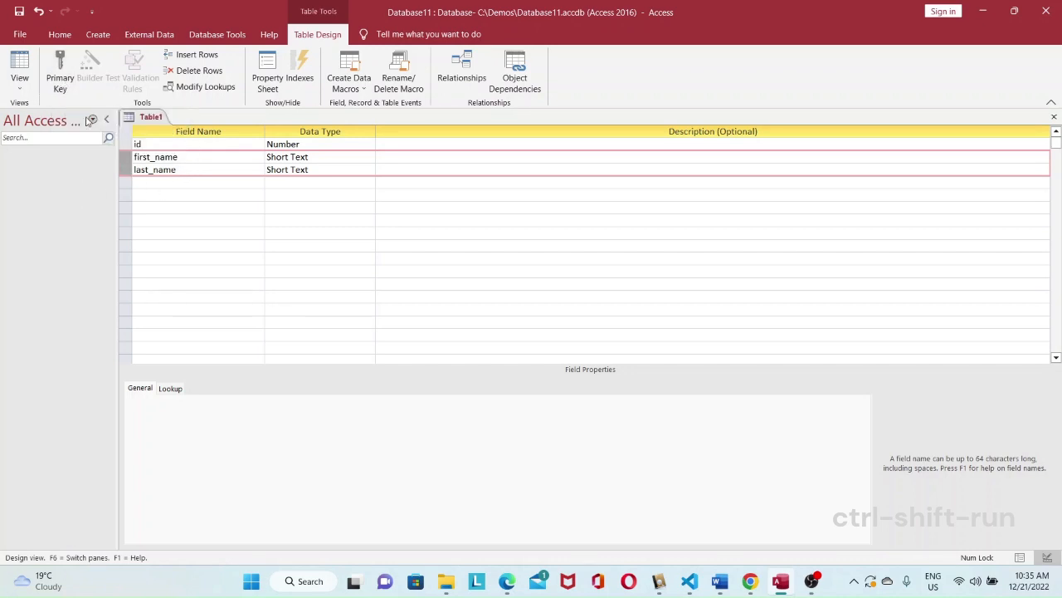
click(70, 77)
click(124, 184)
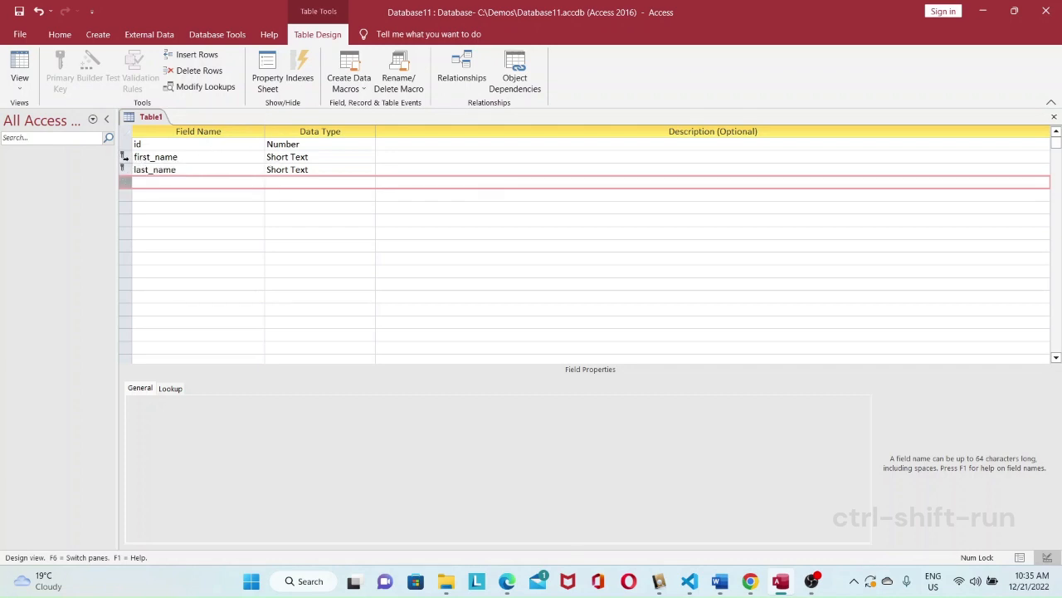
click(123, 158)
shift+click(122, 169)
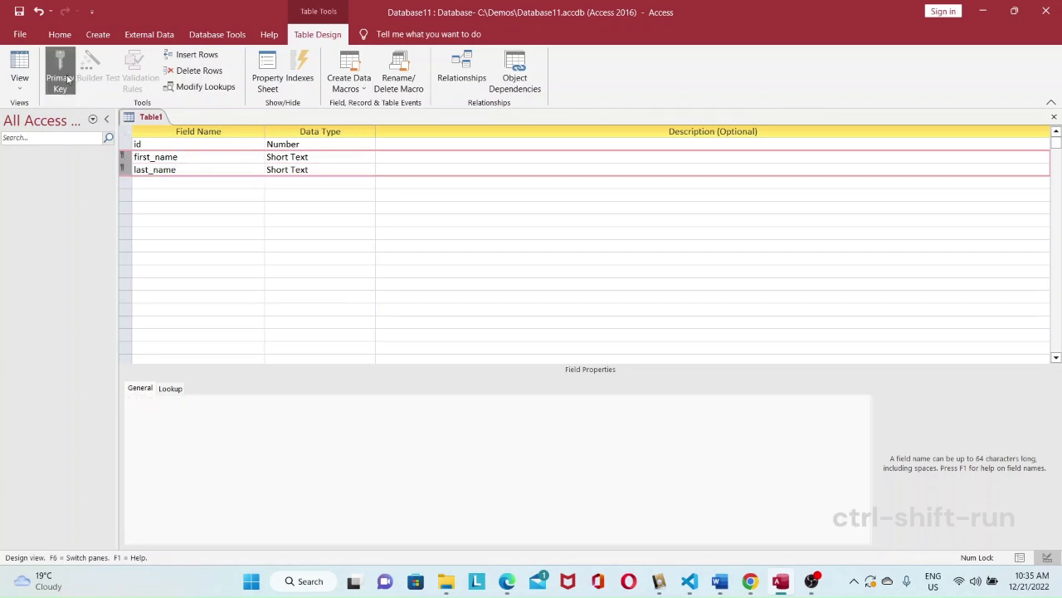
Step: Make the id field the primary key and save the table as STUDENT
click(124, 144)
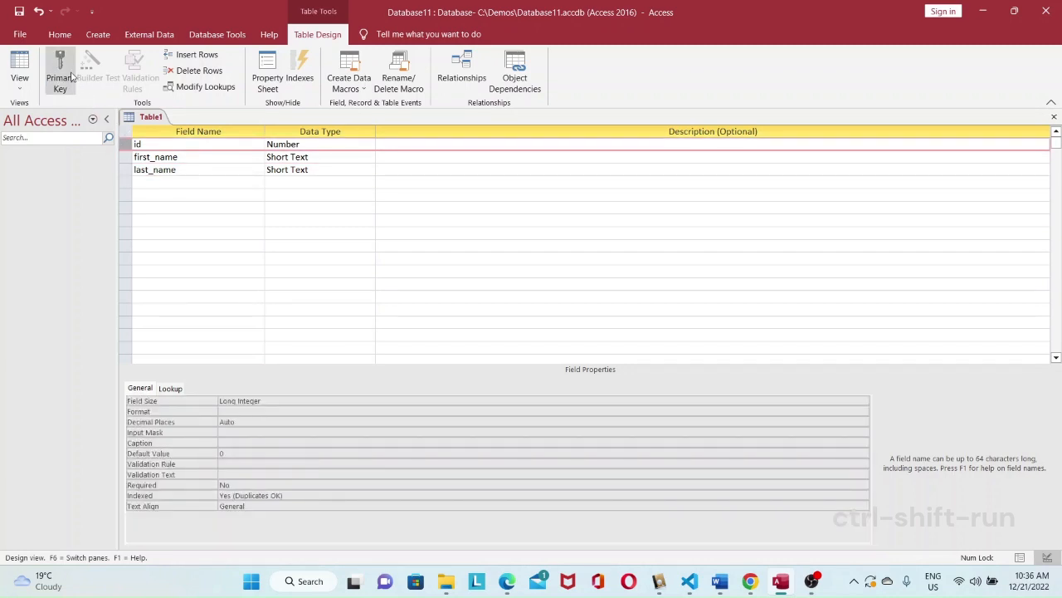
click(66, 79)
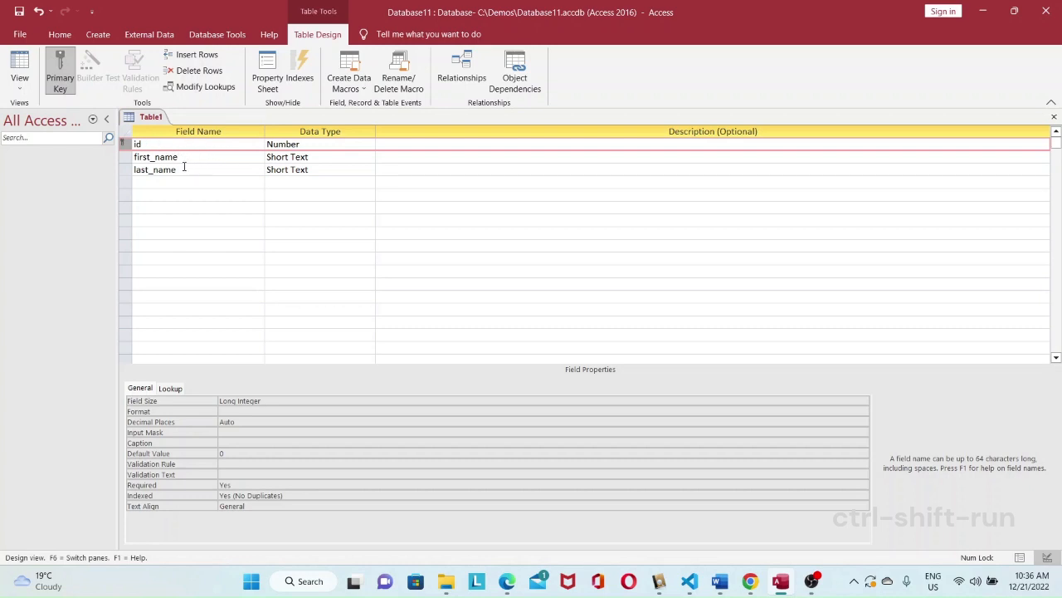
right_click(150, 118)
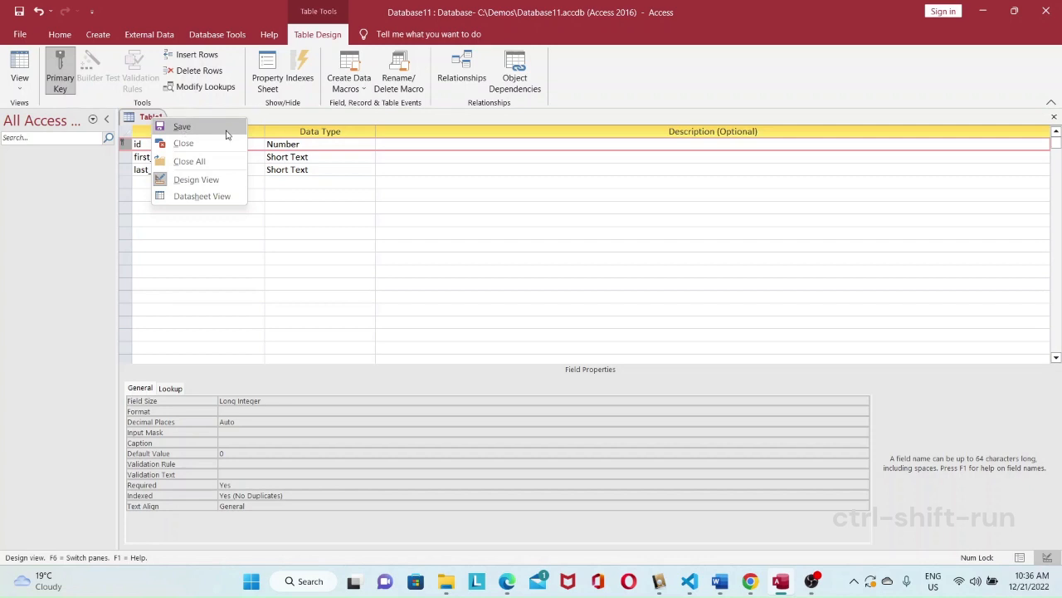
click(227, 130)
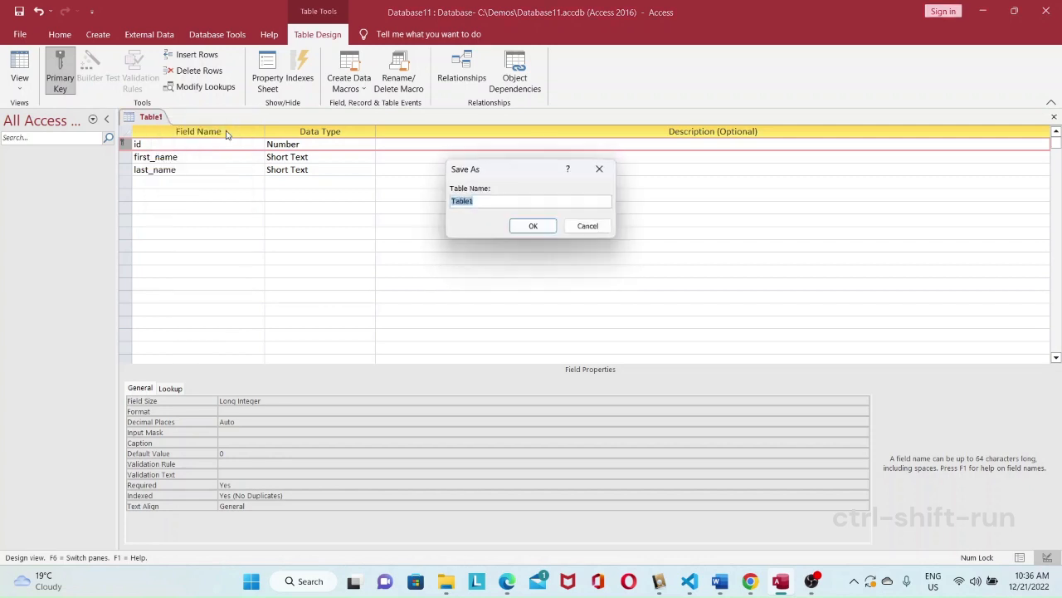
click(499, 200)
double_click(498, 201)
text(STUDENT)
click(531, 227)
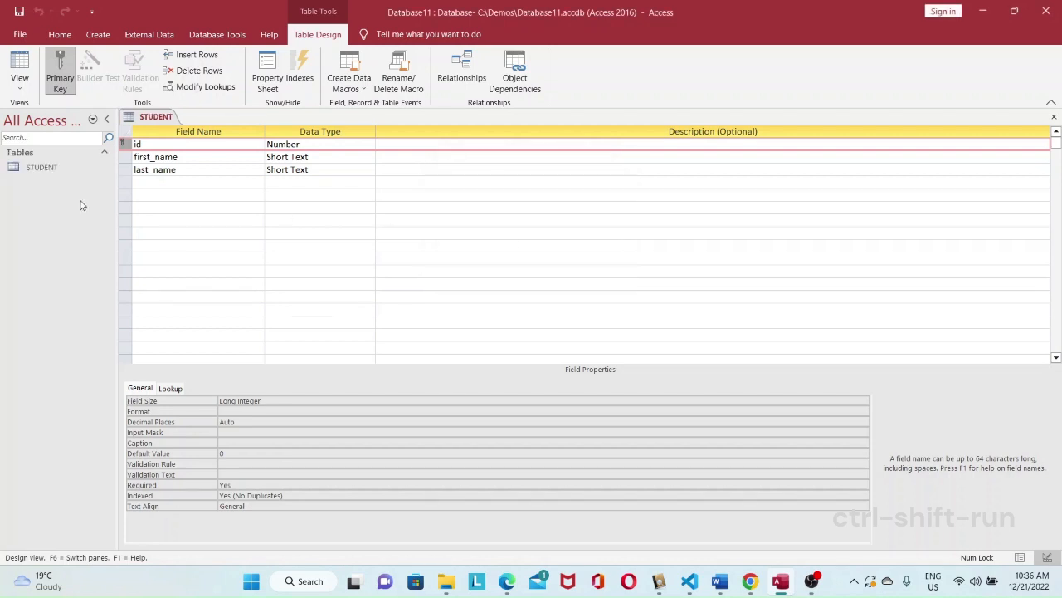
Step: Switch the STUDENT table to Datasheet view
click(49, 169)
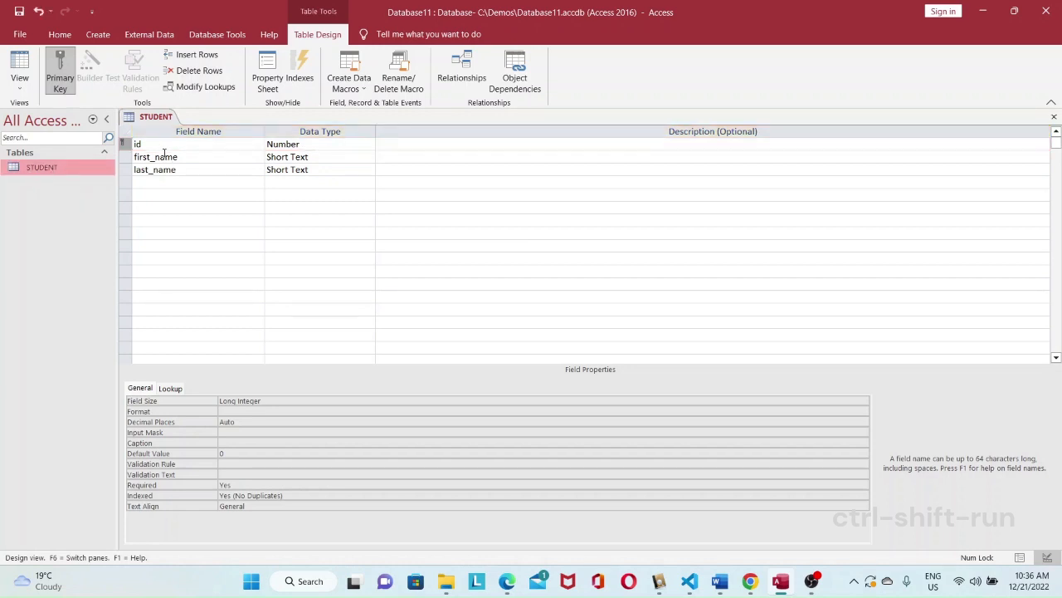
right_click(153, 119)
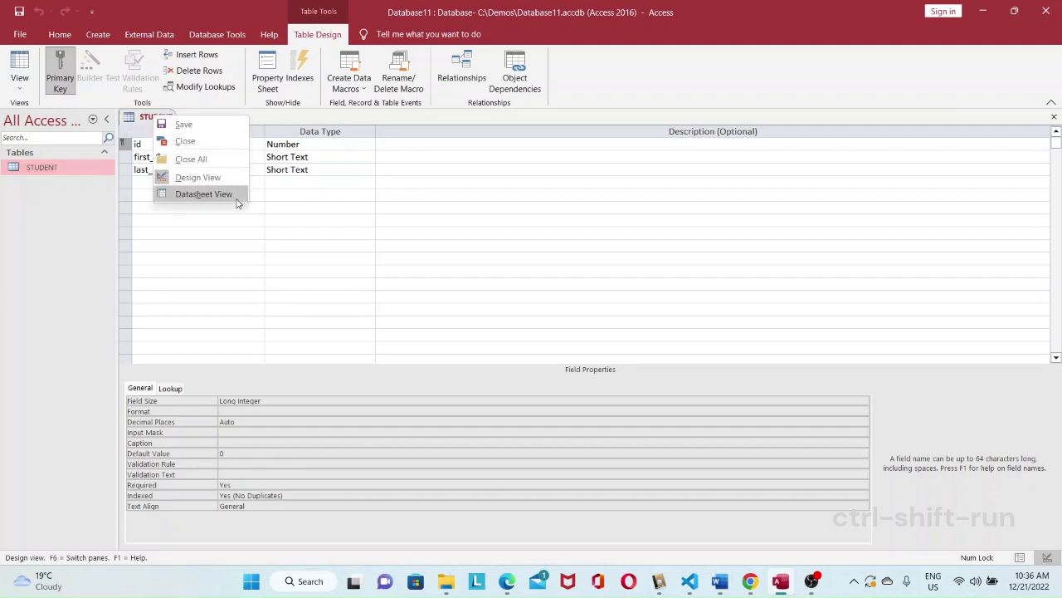
right_click(143, 120)
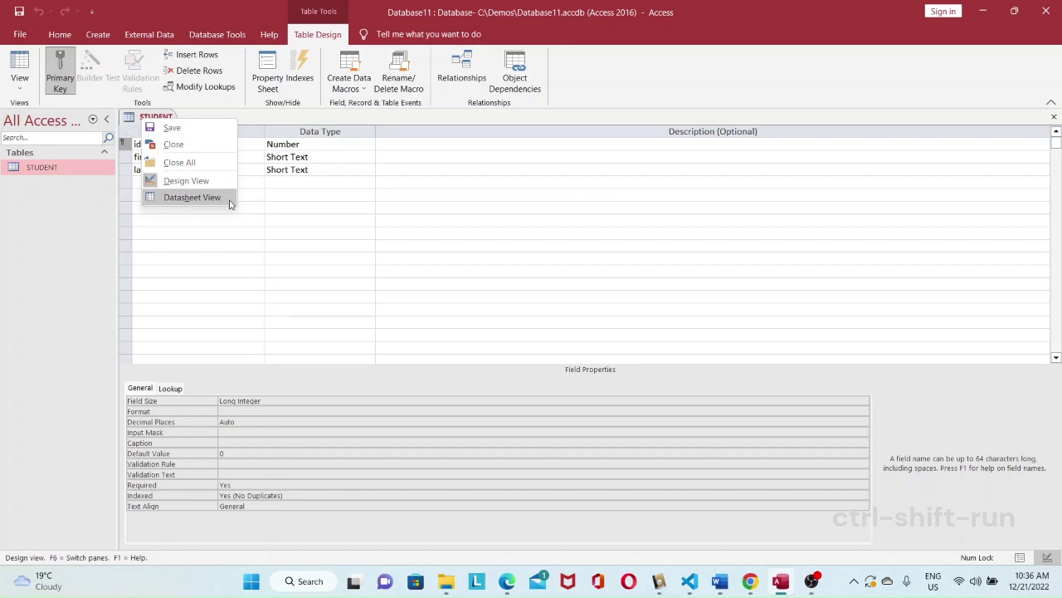
click(192, 198)
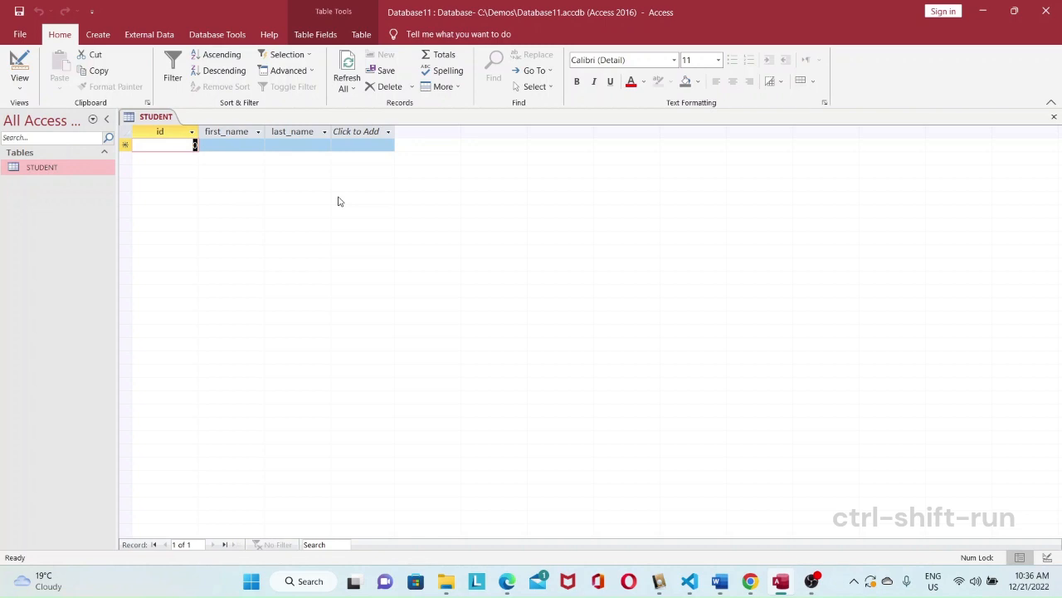
Step: Enter the first student's first name and last name in the first record, leaving the id at its default
click(217, 147)
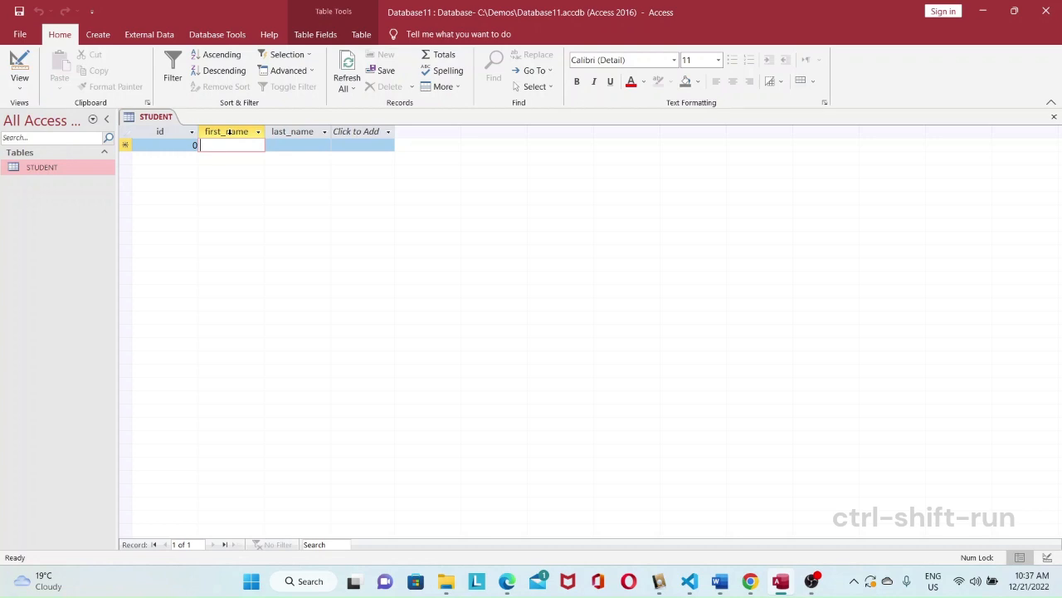
text(t)
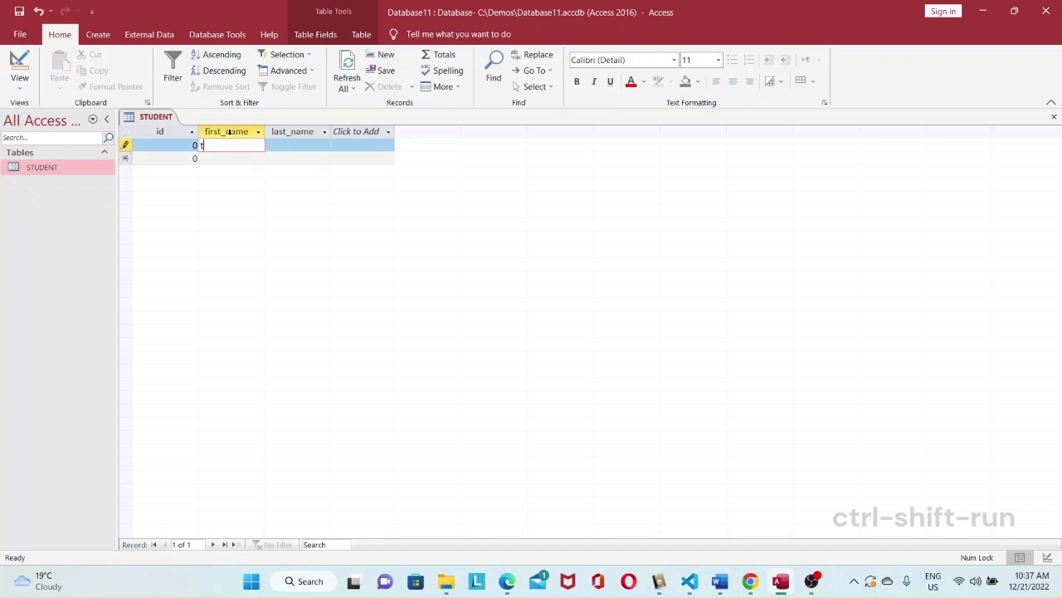
key(BackSpace)
text(Tim)
key(Tab)
text(Rover)
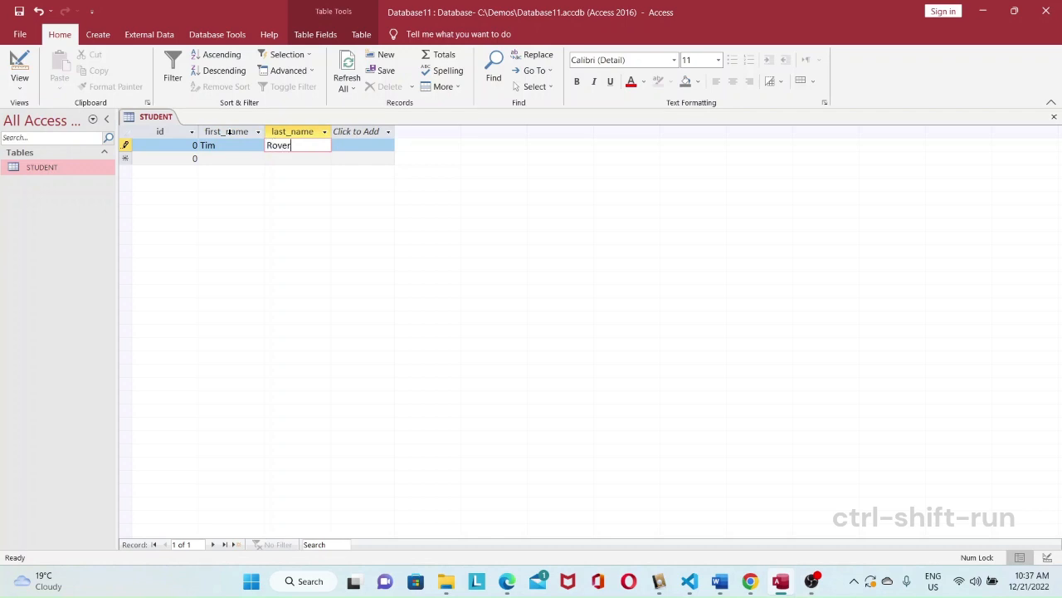
Step: Enter the second student's first and last name in a new record and try to commit it with the default id
key(Down)
key(shift+Tab)
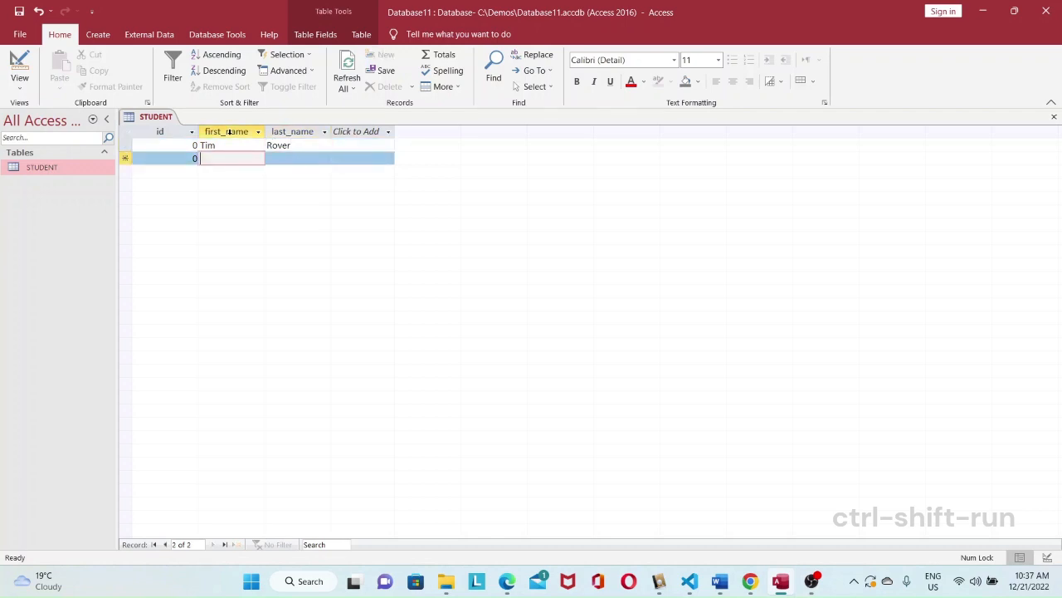
text(Roger)
key(Tab)
text(Rose)
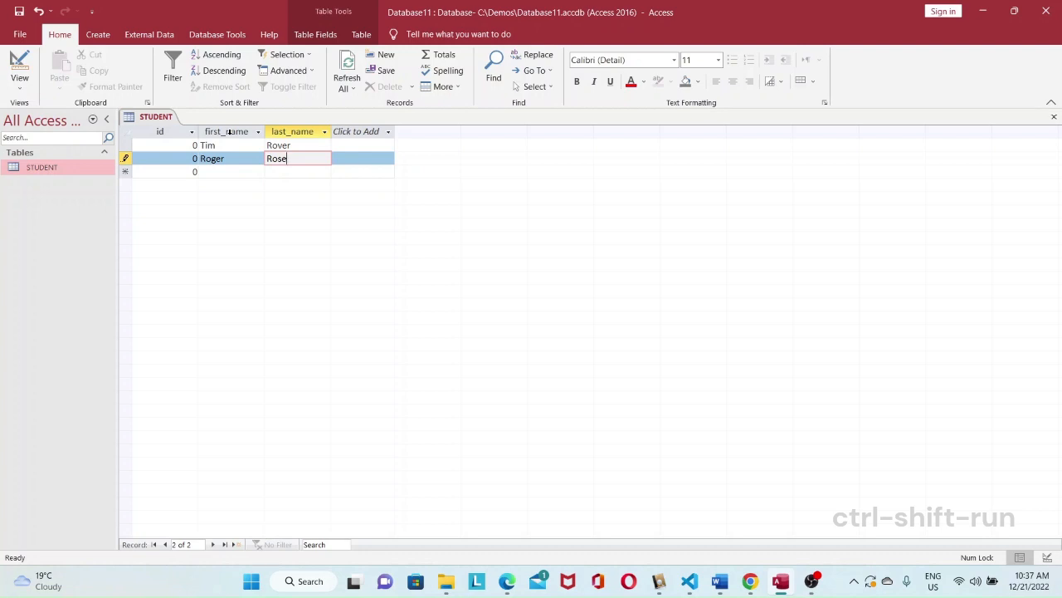
key(Tab)
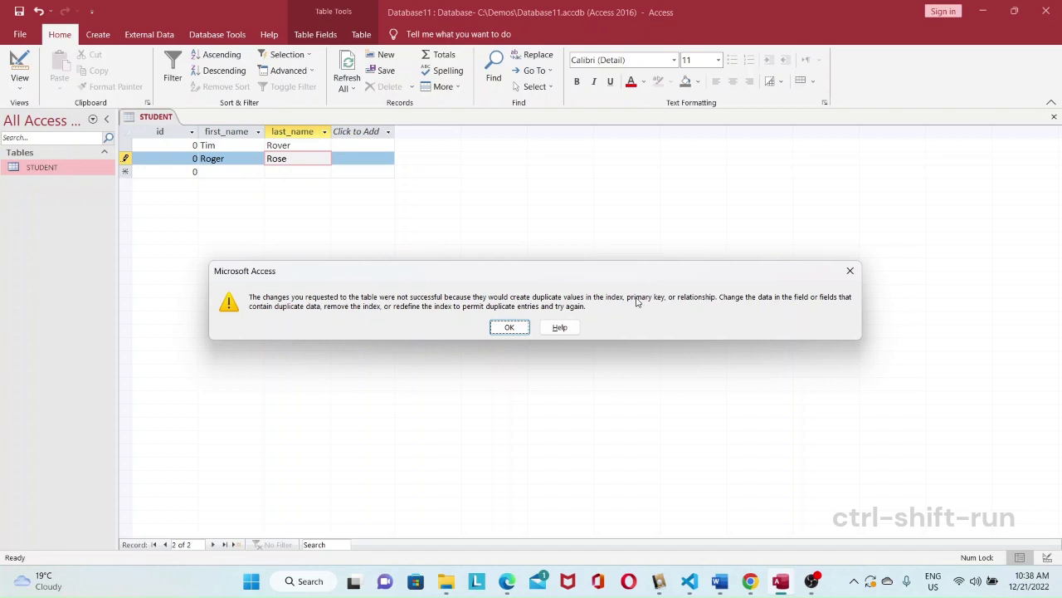
click(510, 327)
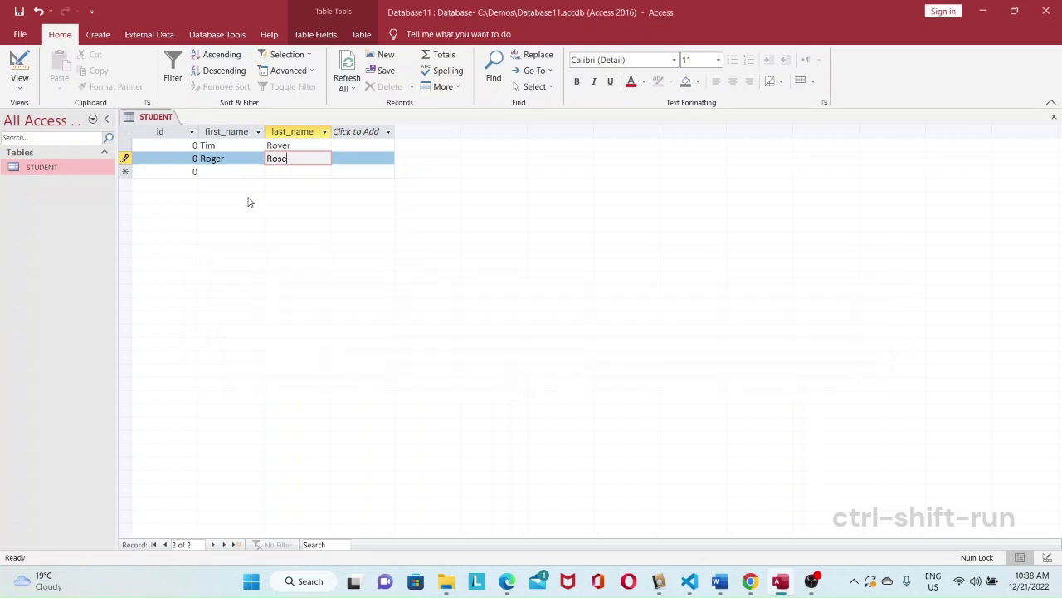
Step: Set the second student's id to 1, commit the record and save the table
click(196, 157)
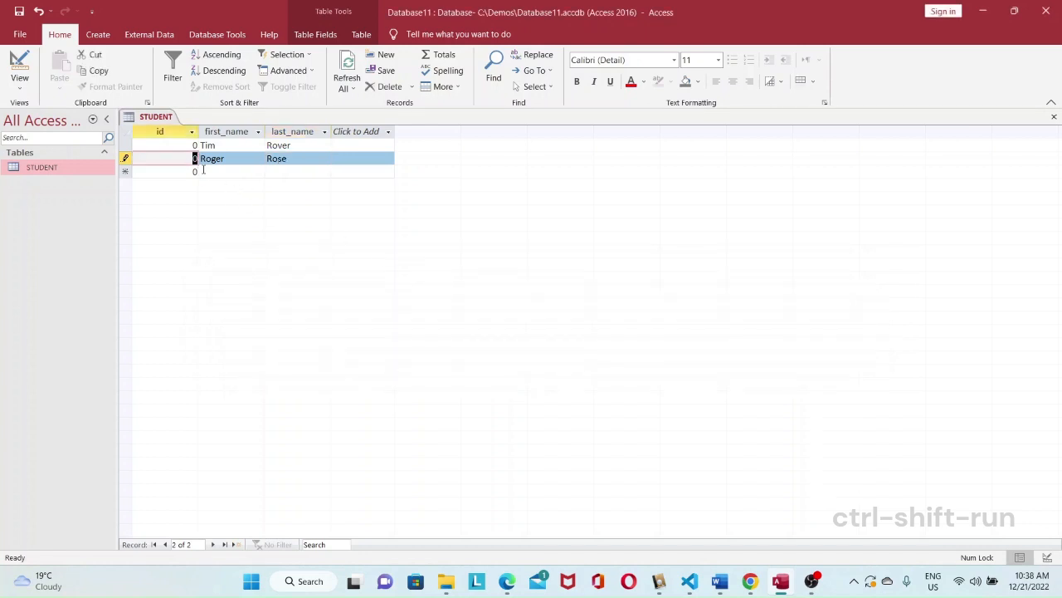
text(1)
click(303, 170)
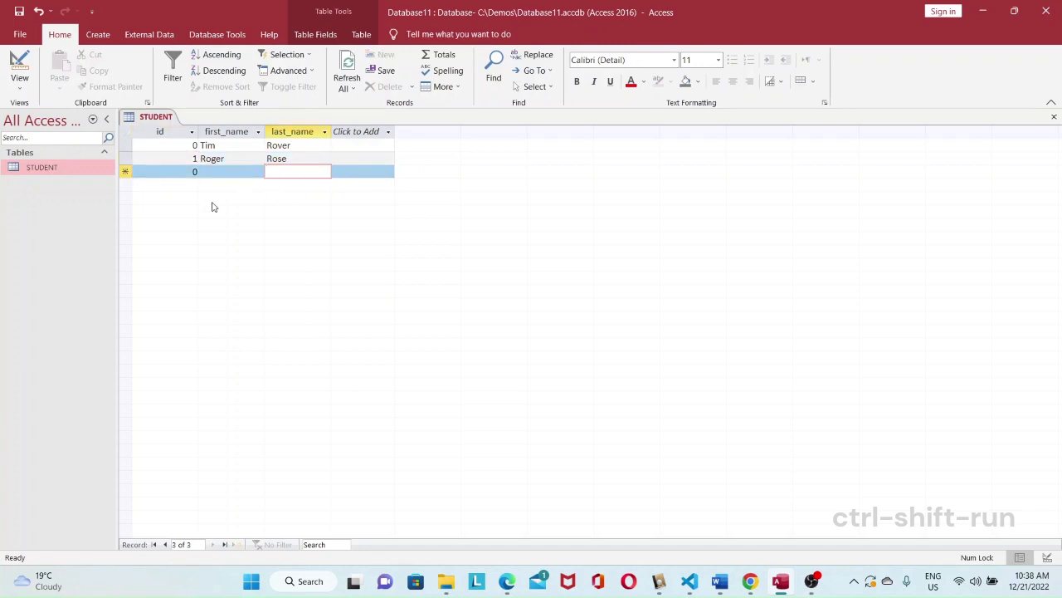
click(19, 12)
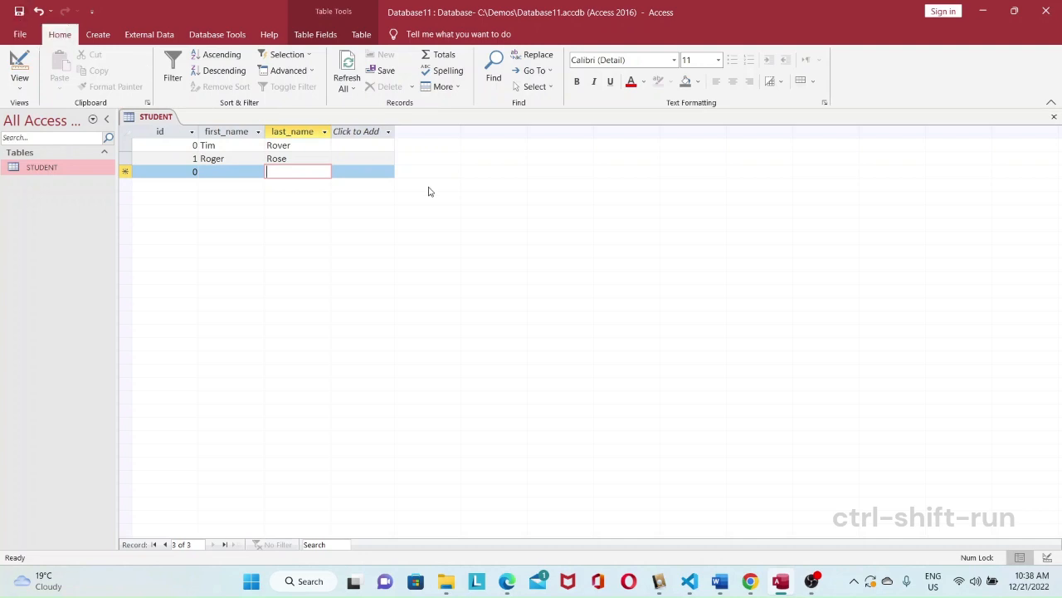